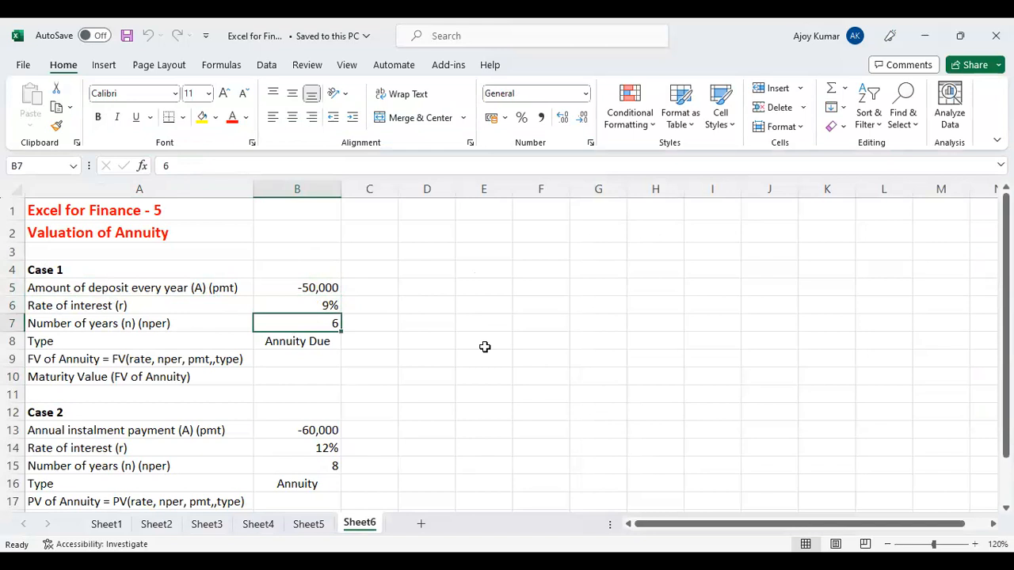
- Calculate the Case 1 maturity value in B10 with =FV(B6,B7,B5,,1), treating the deposits as an annuity due
{"action": "left_click", "coordinate": [313, 346]}
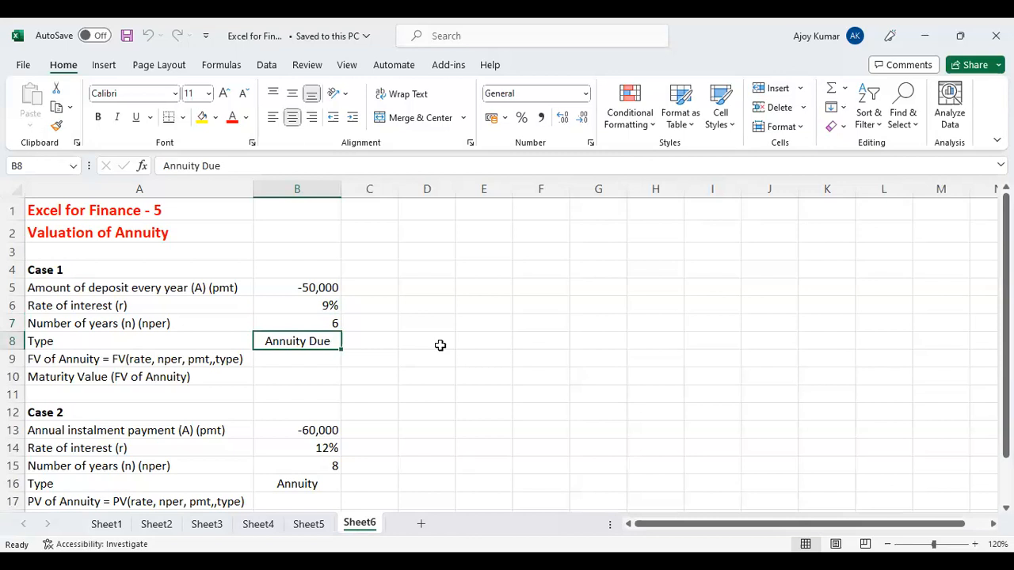
{"action": "left_click", "coordinate": [306, 378]}
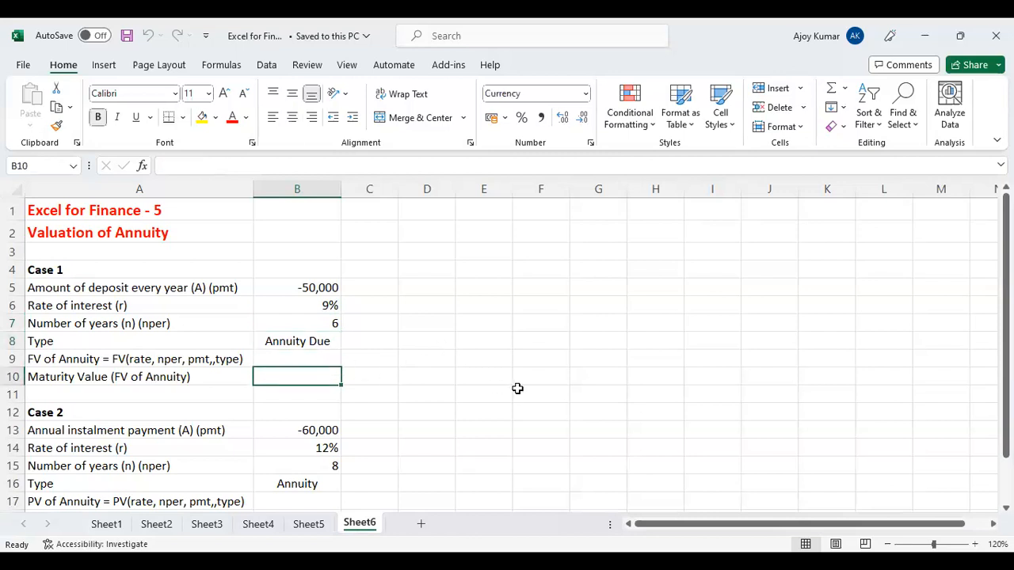
{"action": "type", "text": "="}
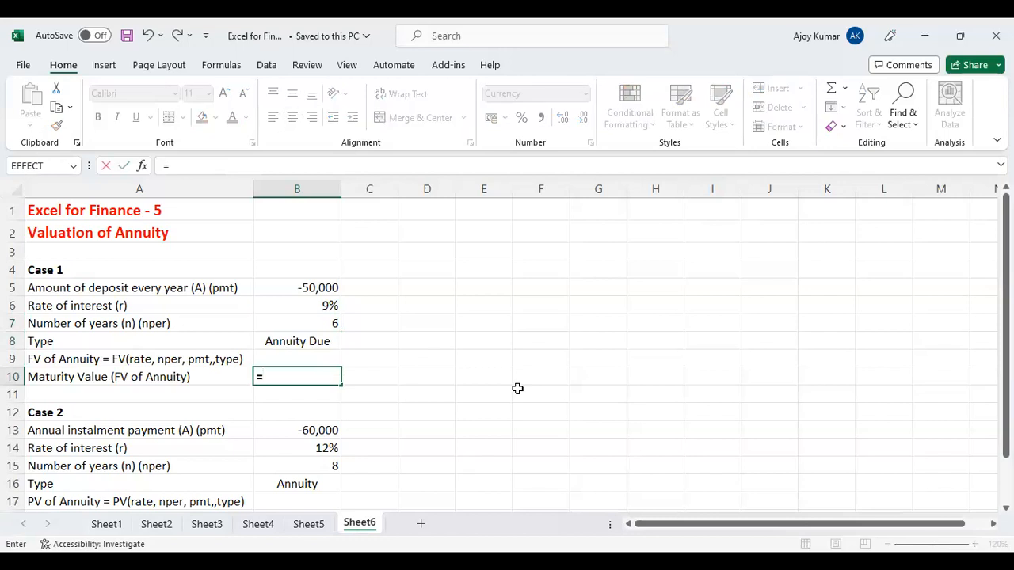
{"action": "type", "text": "FV"}
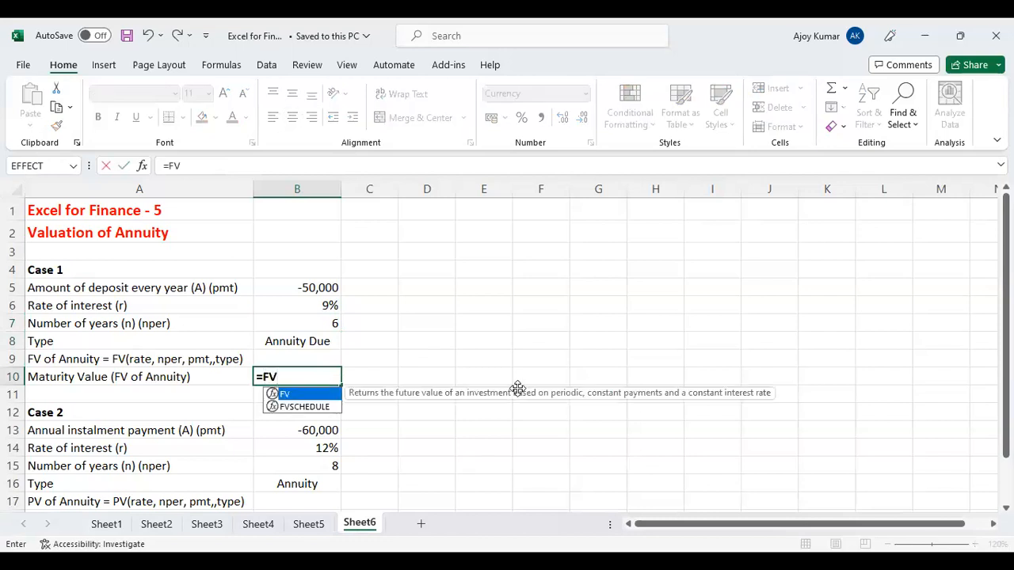
{"action": "type", "text": "("}
{"action": "left_click", "coordinate": [309, 305]}
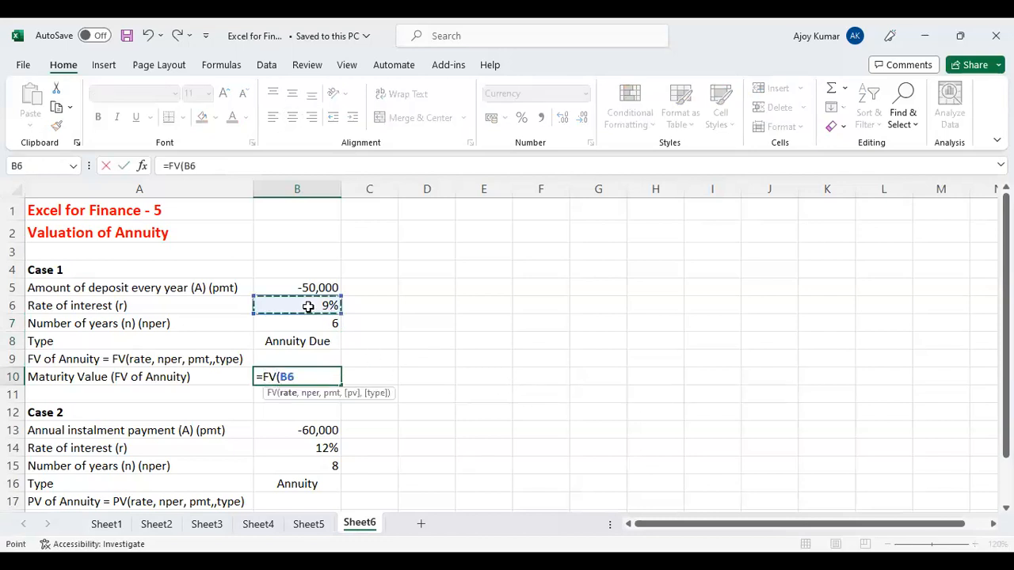
{"action": "type", "text": ","}
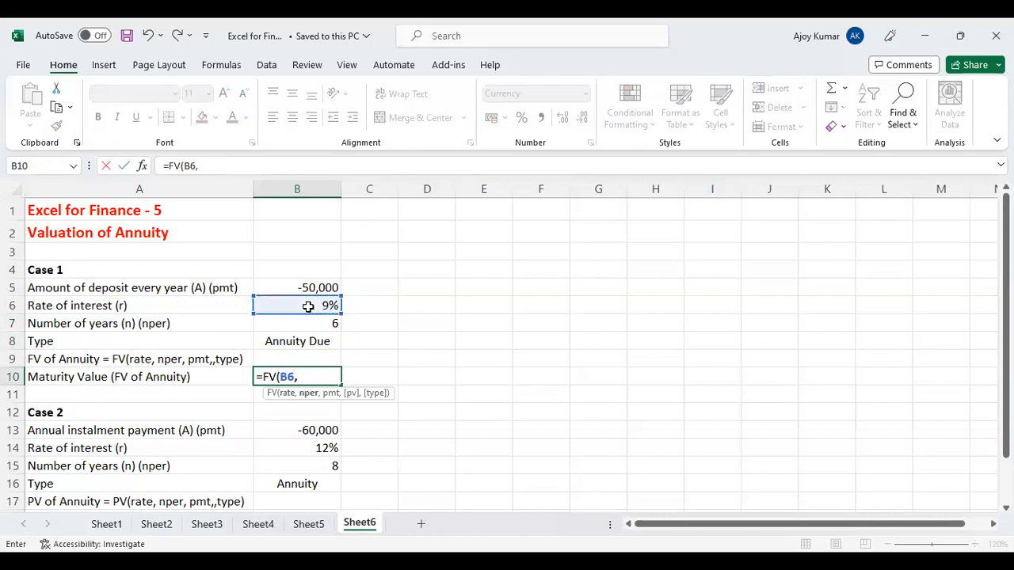
{"action": "left_click", "coordinate": [317, 323]}
{"action": "type", "text": ","}
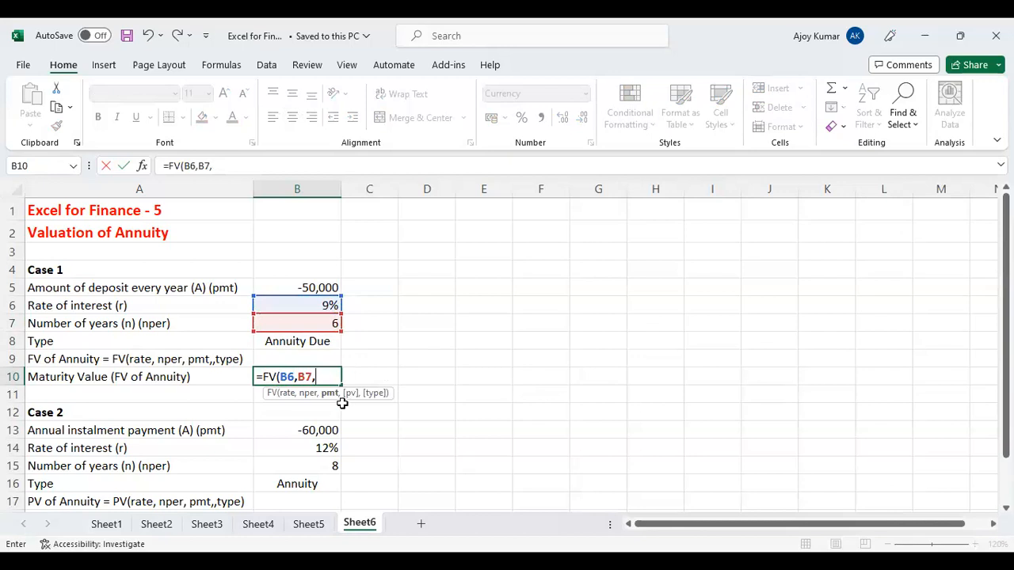
{"action": "left_click", "coordinate": [321, 287]}
{"action": "type", "text": ","}
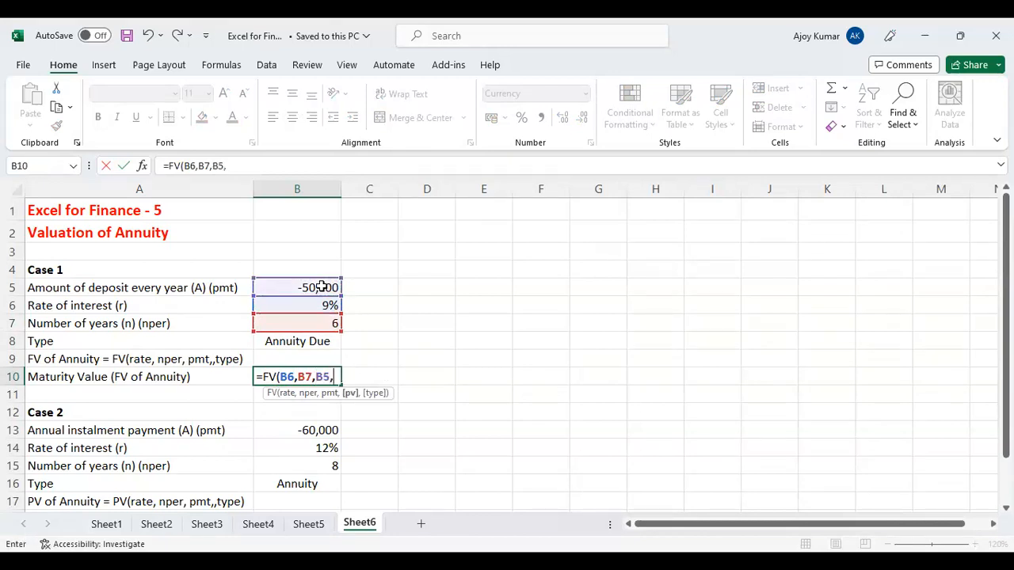
{"action": "type", "text": ","}
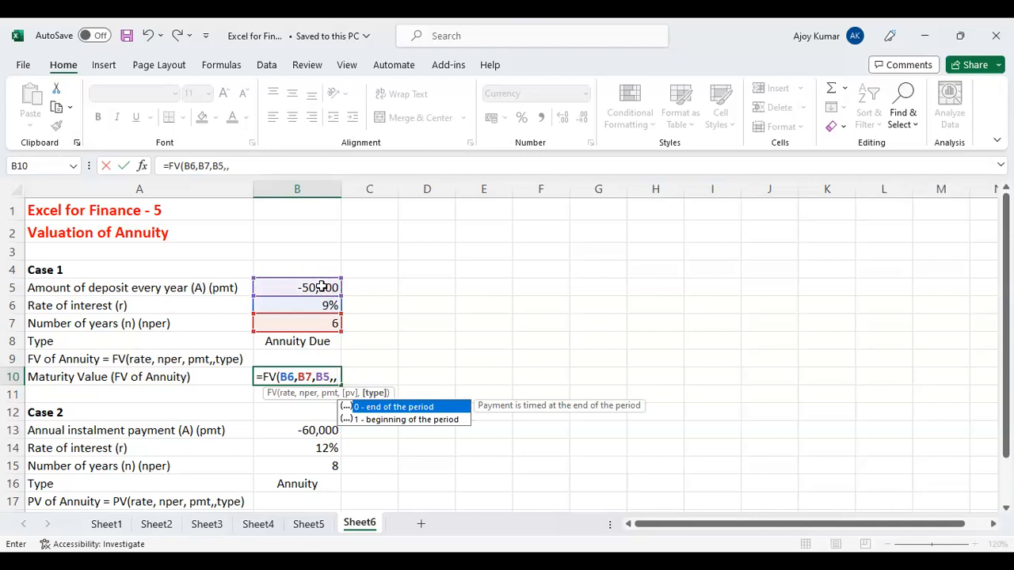
{"action": "type", "text": "1"}
{"action": "key", "text": "Return"}
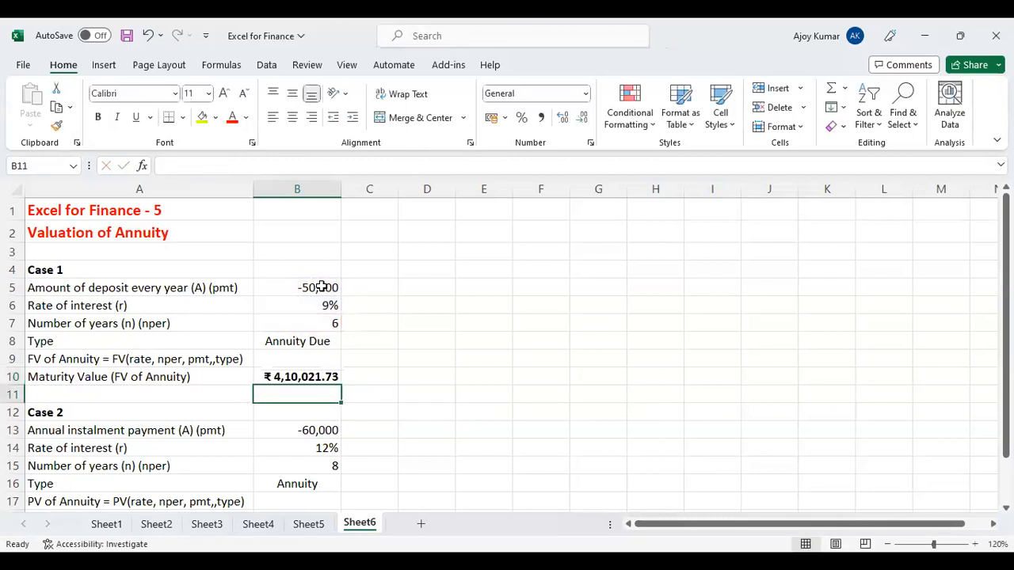
- Review the Case 1 inputs and maturity value formula, and examine the Case 2 instalment, rate, number of years and annuity type
{"action": "left_click", "coordinate": [330, 288]}
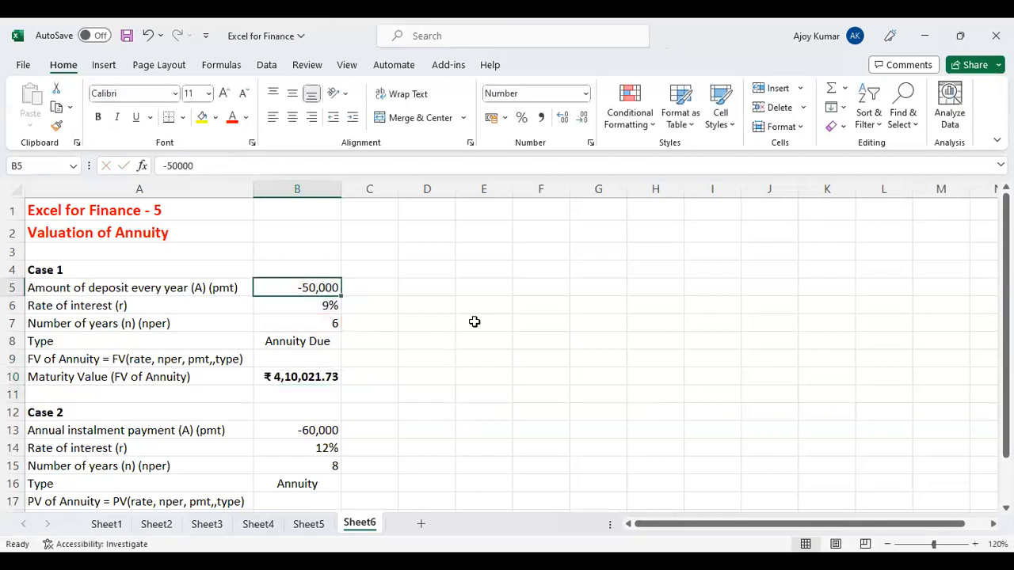
{"action": "left_click", "coordinate": [308, 304]}
{"action": "left_click", "coordinate": [314, 322]}
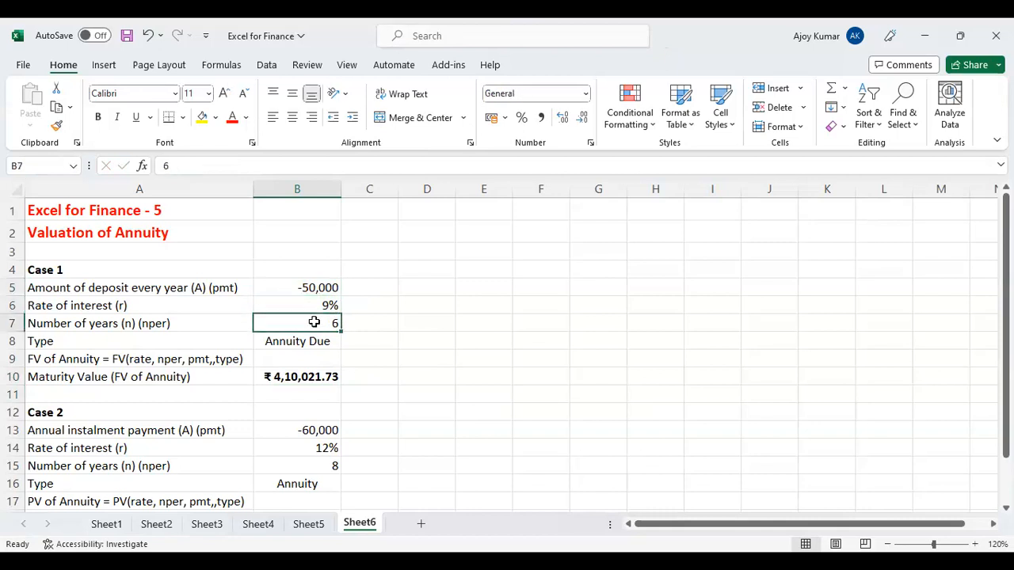
{"action": "left_click", "coordinate": [318, 376]}
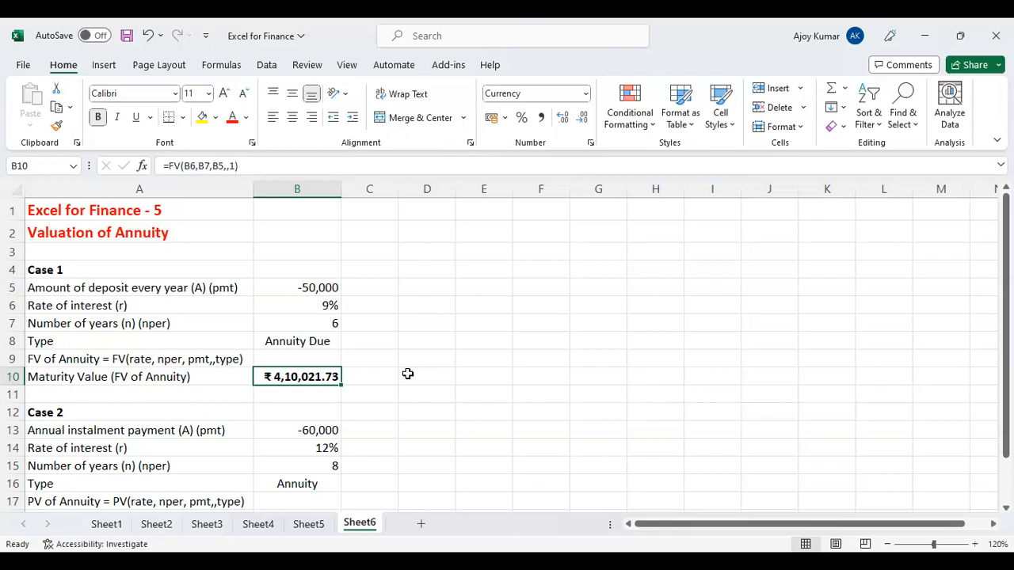
{"action": "scroll", "coordinate": [408, 374], "scroll_direction": "down", "scroll_amount": 3}
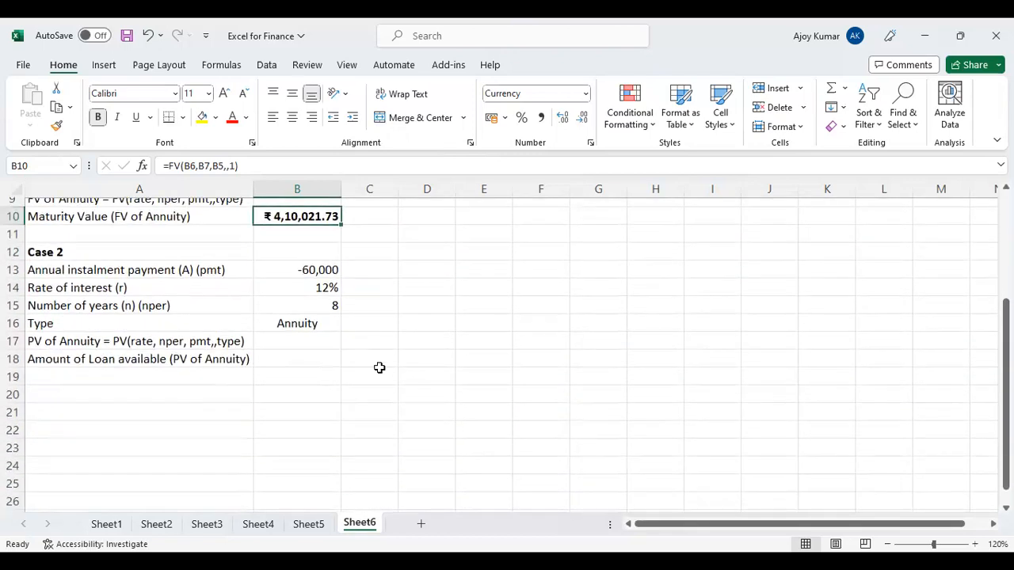
{"action": "left_click", "coordinate": [312, 266]}
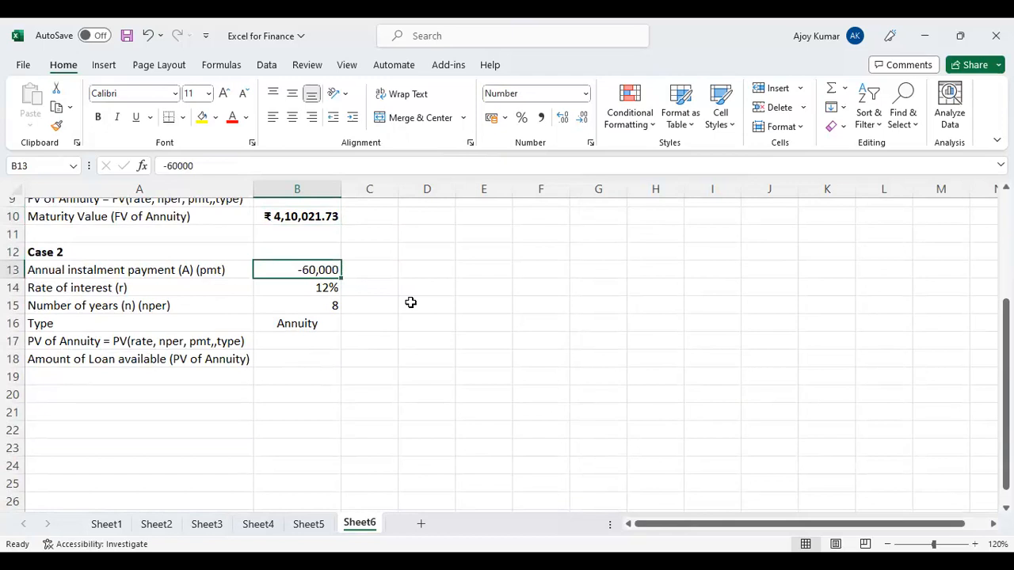
{"action": "left_click", "coordinate": [324, 305]}
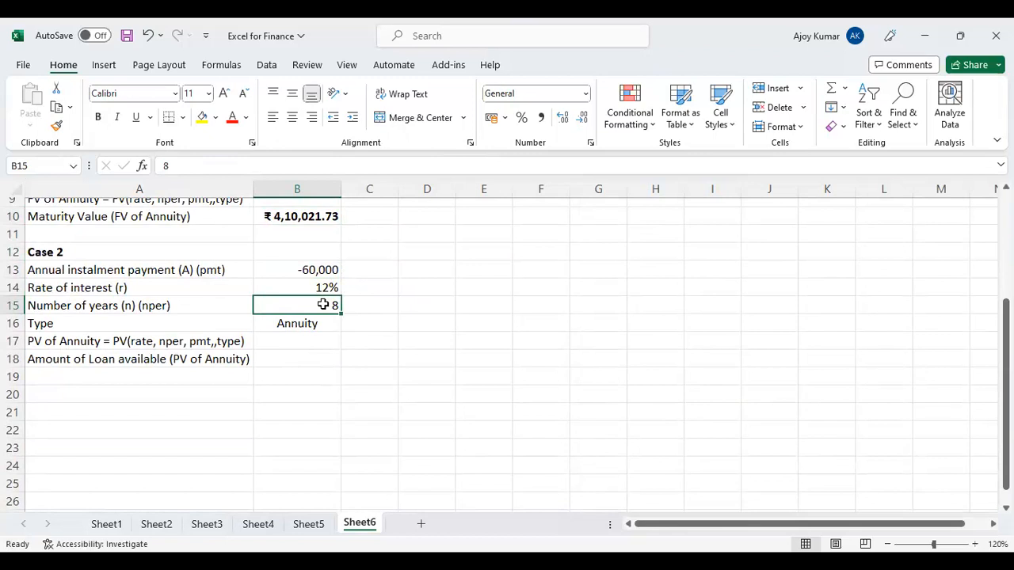
{"action": "left_click", "coordinate": [323, 290]}
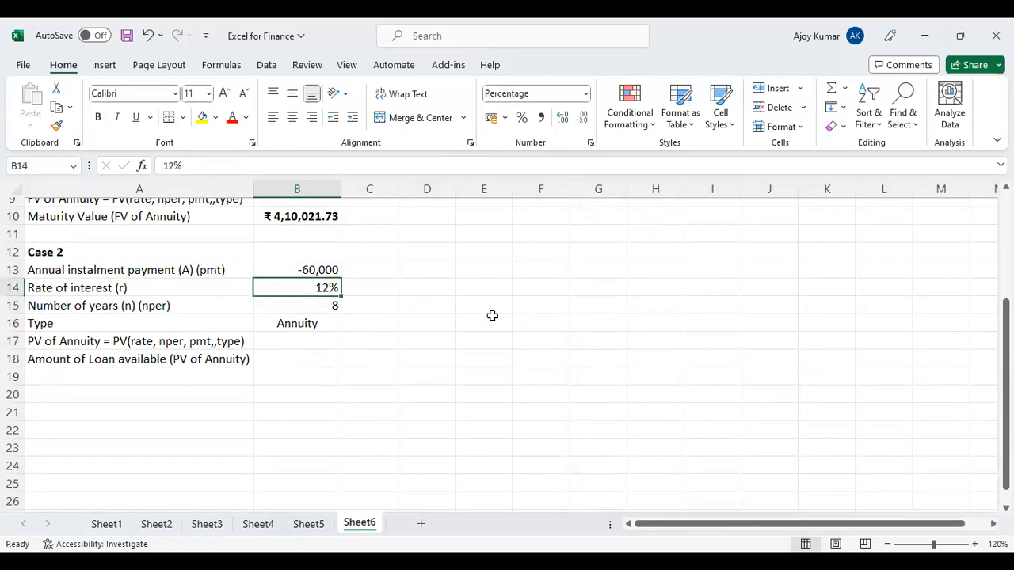
{"action": "left_click", "coordinate": [312, 356]}
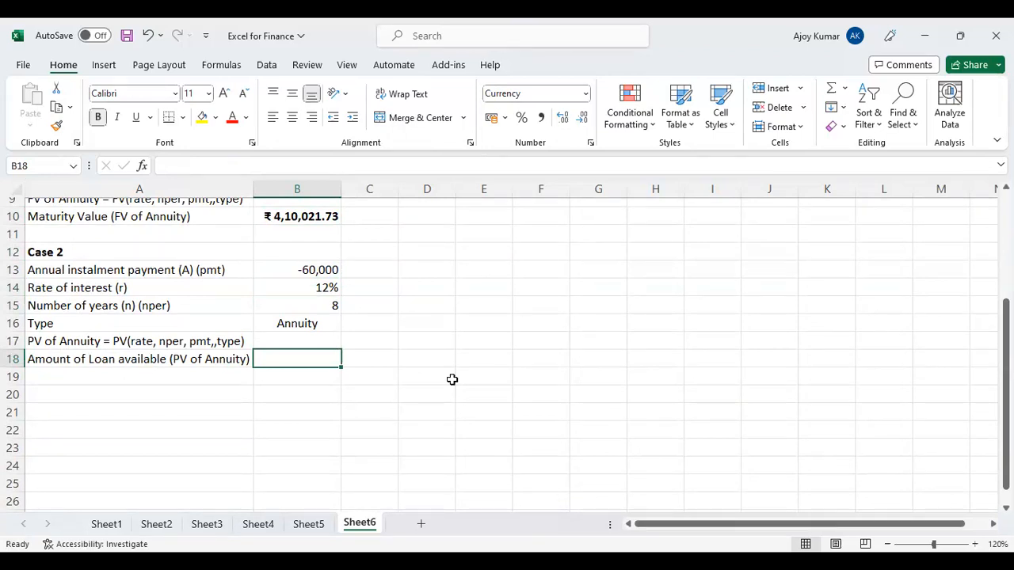
{"action": "left_click", "coordinate": [317, 325]}
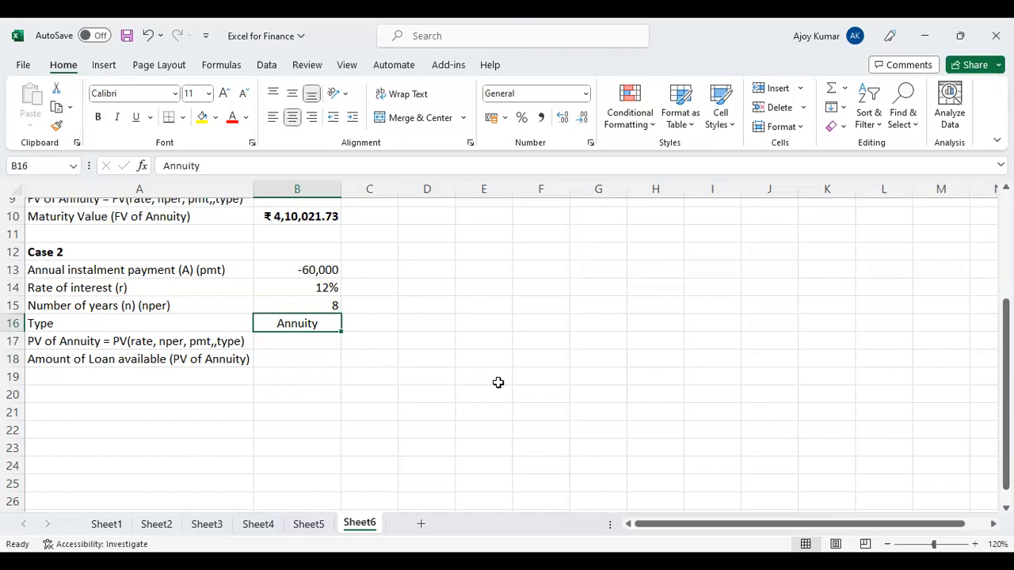
- Calculate the Case 2 available loan amount in B18 with =PV(B14,B15,B13,,0), using end-of-period payments
{"action": "left_click", "coordinate": [329, 359]}
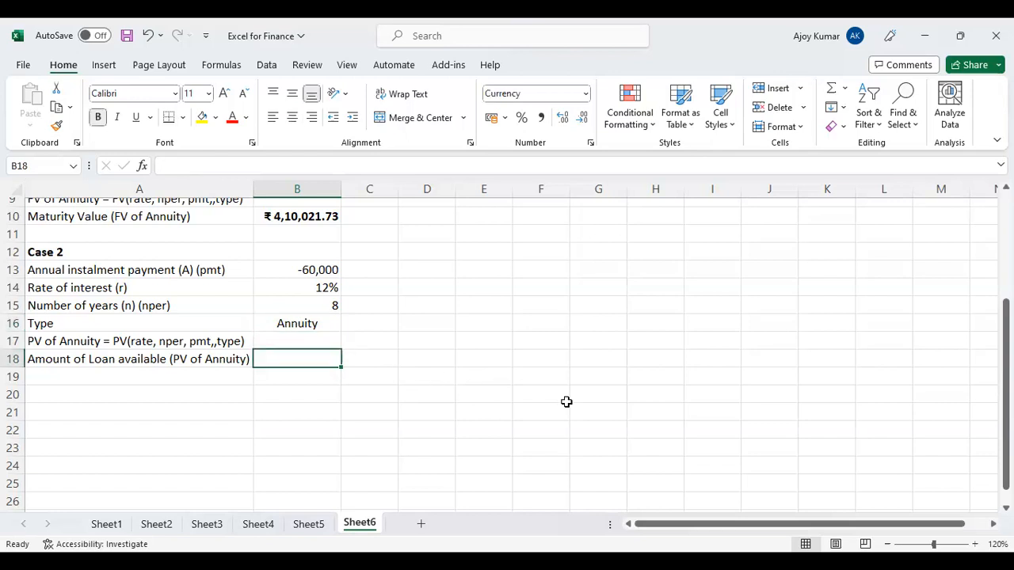
{"action": "type", "text": "="}
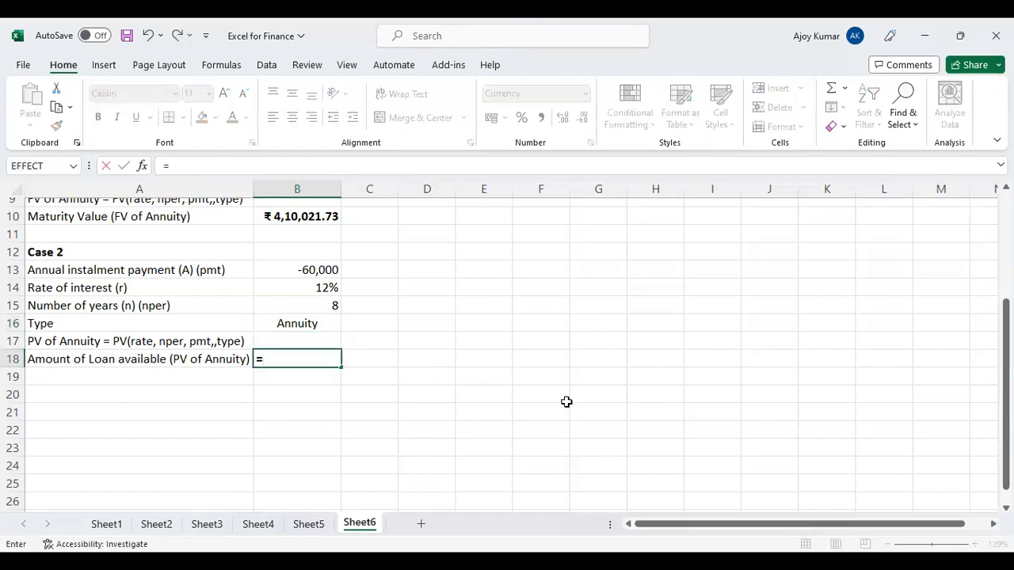
{"action": "type", "text": "PV("}
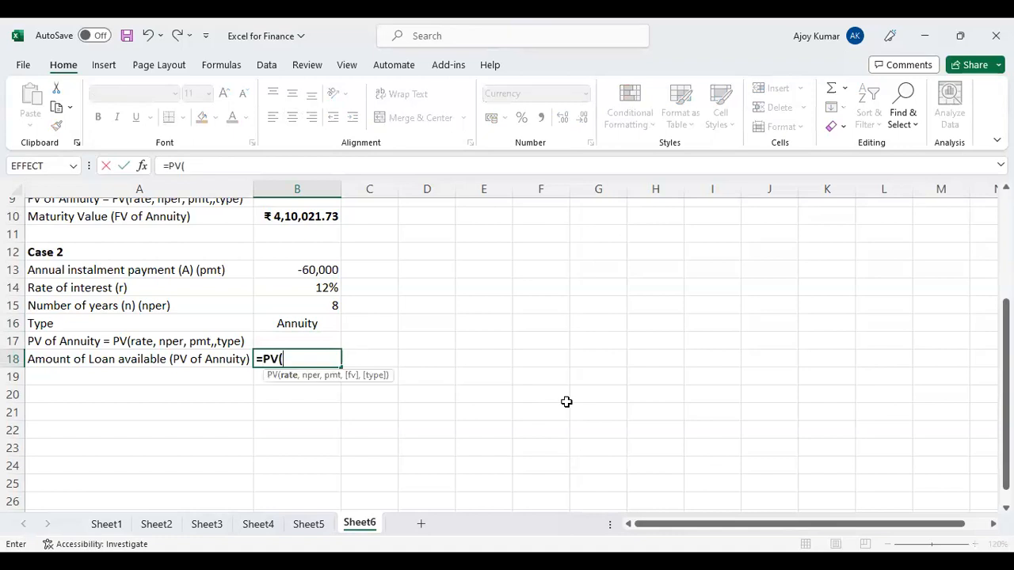
{"action": "left_click", "coordinate": [321, 290]}
{"action": "type", "text": ","}
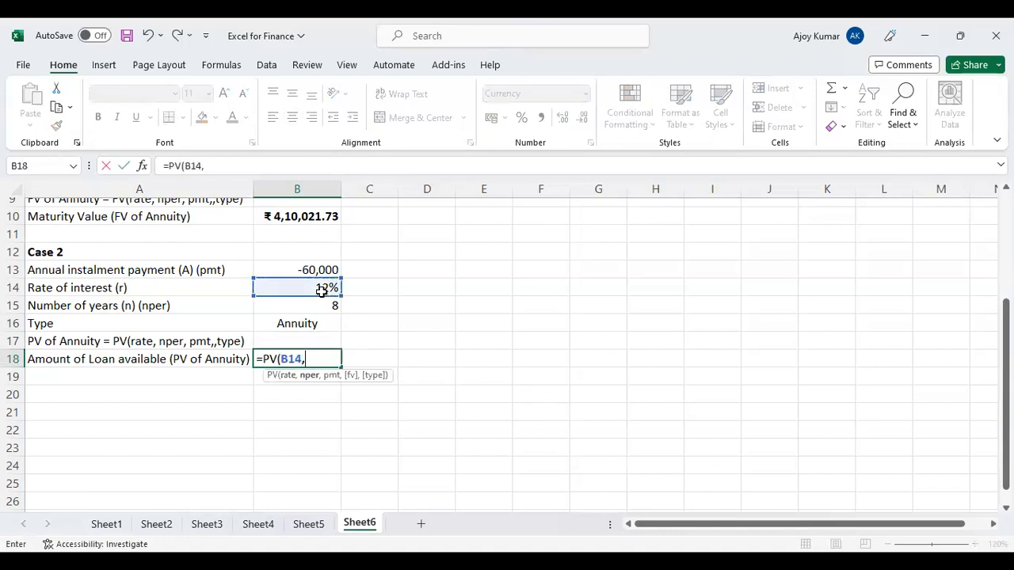
{"action": "left_click", "coordinate": [328, 305]}
{"action": "type", "text": ","}
{"action": "left_click", "coordinate": [325, 267]}
{"action": "type", "text": ",,"}
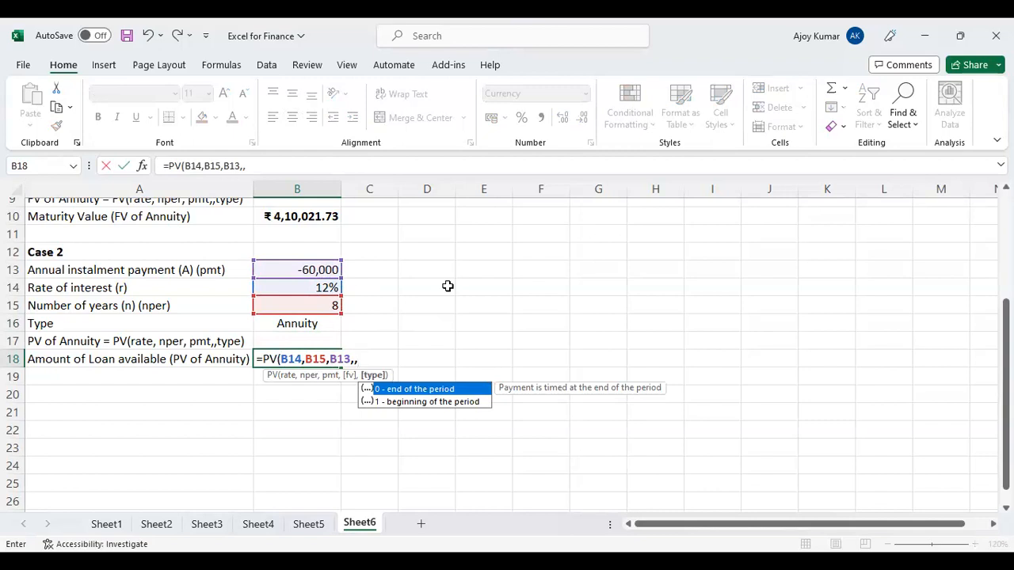
{"action": "type", "text": "0"}
{"action": "key", "text": "Return"}
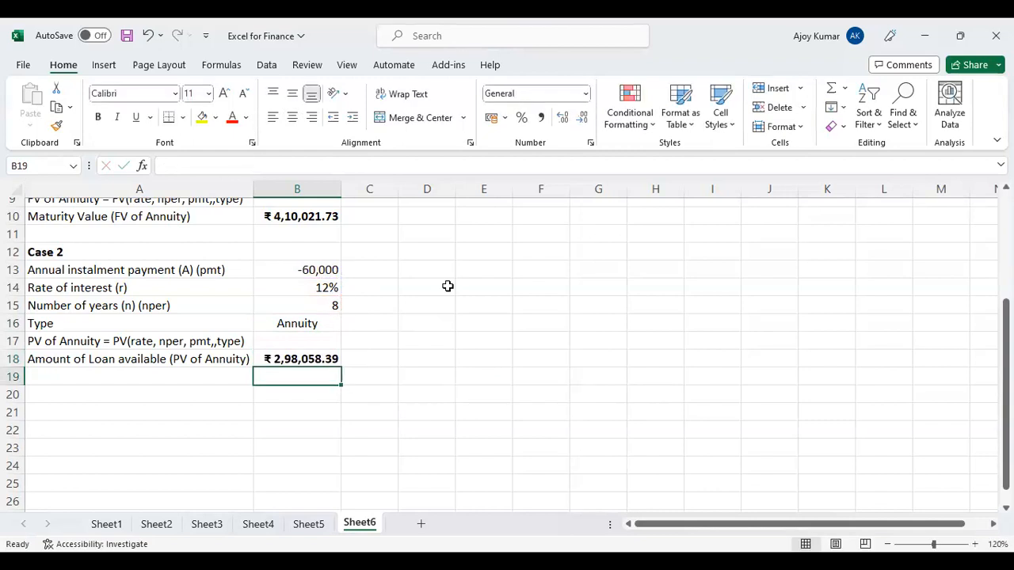
- Check the Case 2 number of years, instalment payment and interest rate against the loan amount formula in B18
{"action": "left_click", "coordinate": [332, 306]}
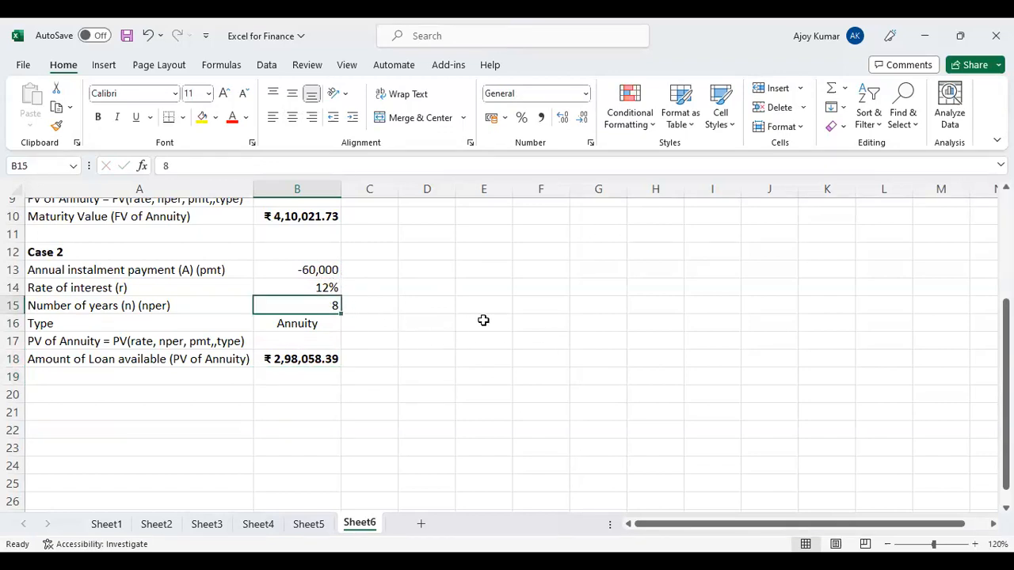
{"action": "left_click", "coordinate": [333, 270]}
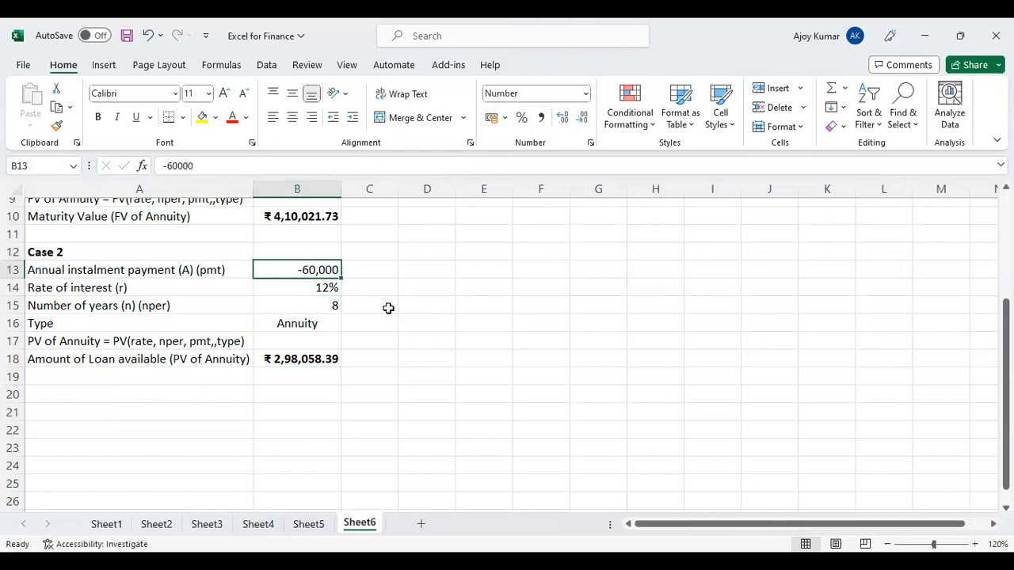
{"action": "left_click", "coordinate": [334, 288]}
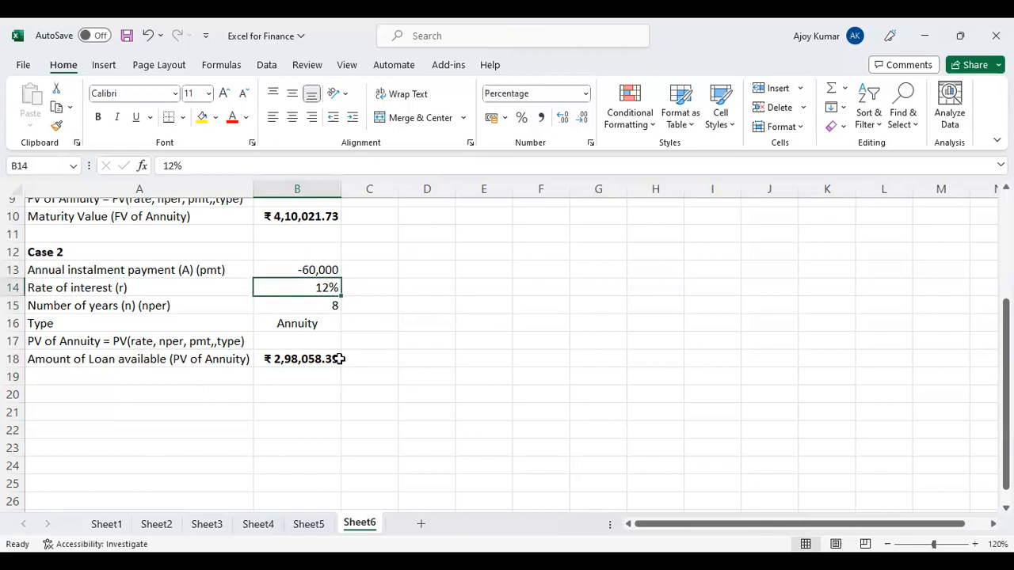
{"action": "left_click", "coordinate": [313, 353]}
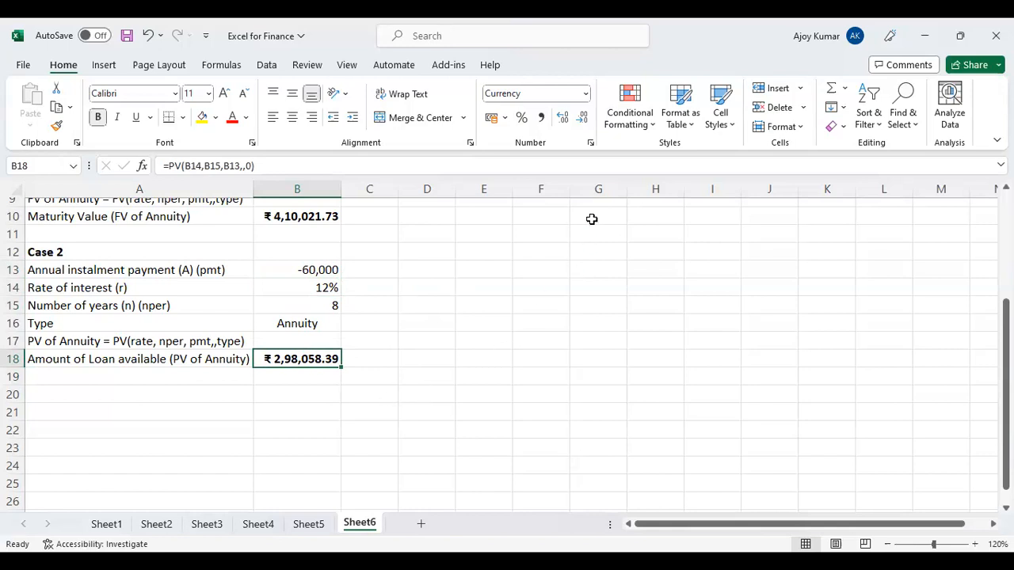
{"action": "left_click", "coordinate": [643, 87]}
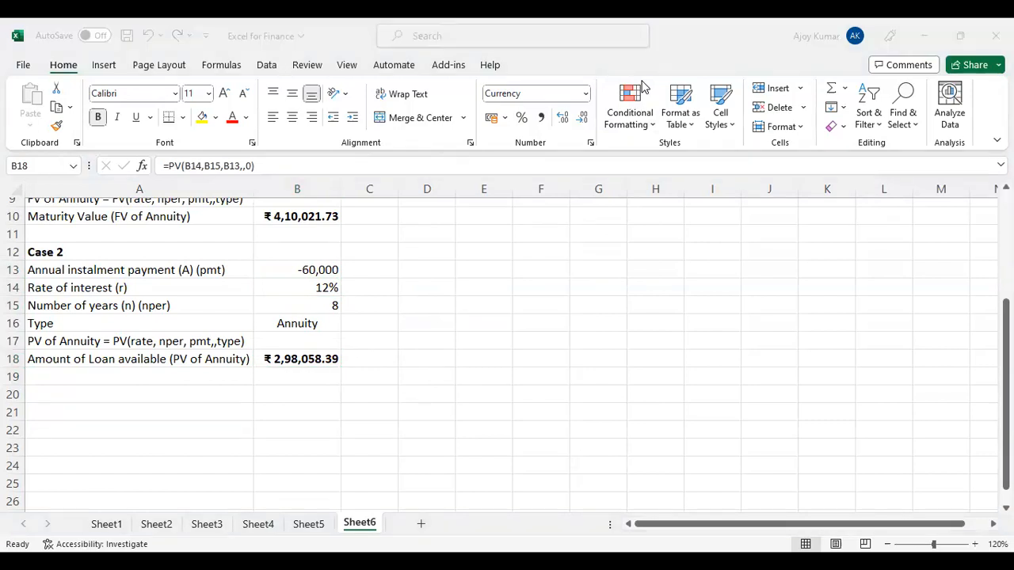